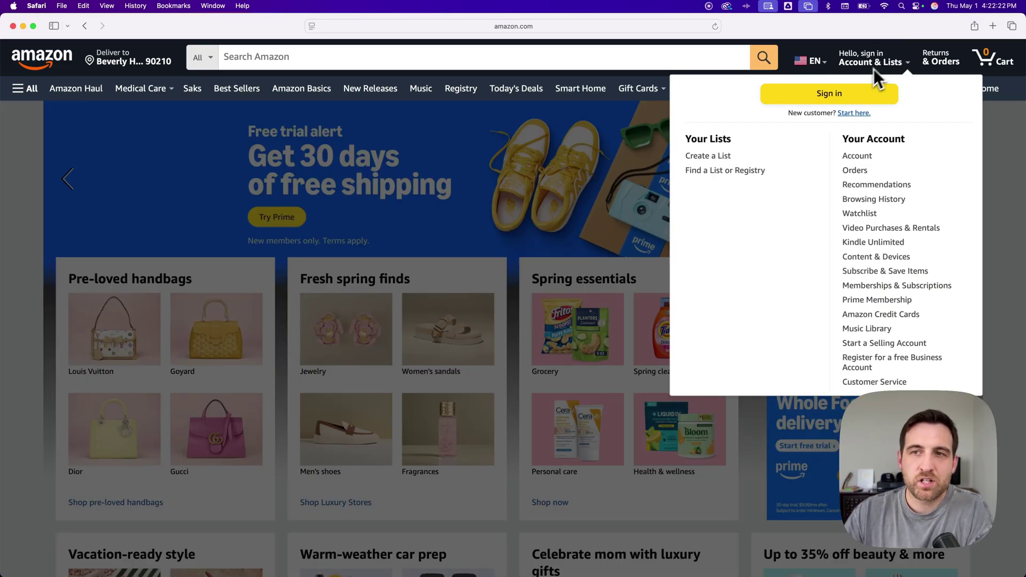
Step: Choose 'Start here.' under New customer in the Account & Lists menu
{"action": "left_click", "coordinate": [852, 113]}
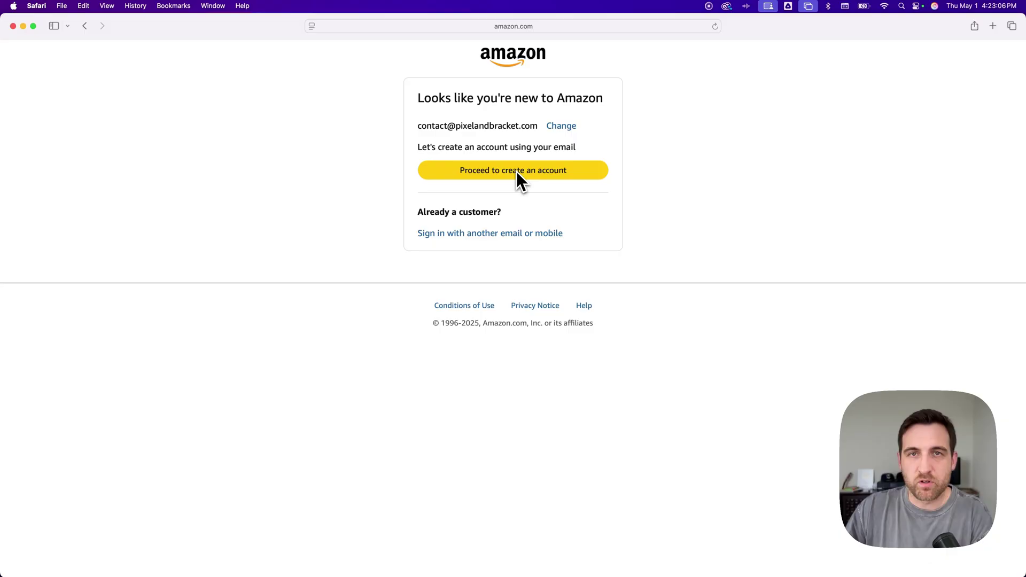
Step: Confirm 'Proceed to create an account' for the submitted email address
{"action": "left_click", "coordinate": [517, 172]}
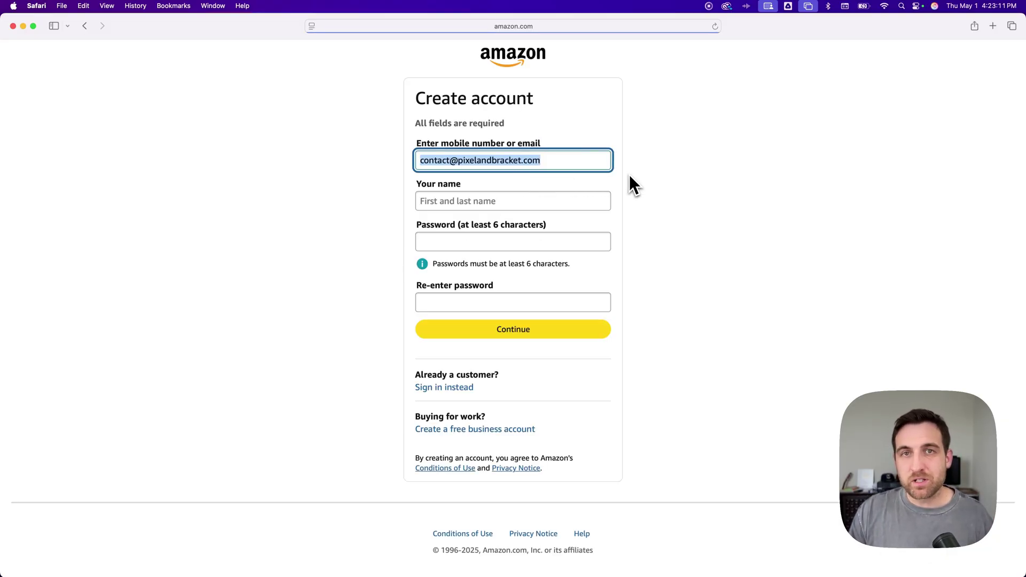
Step: Fill in the name and password fields and submit them for email verification
{"action": "left_click", "coordinate": [528, 203]}
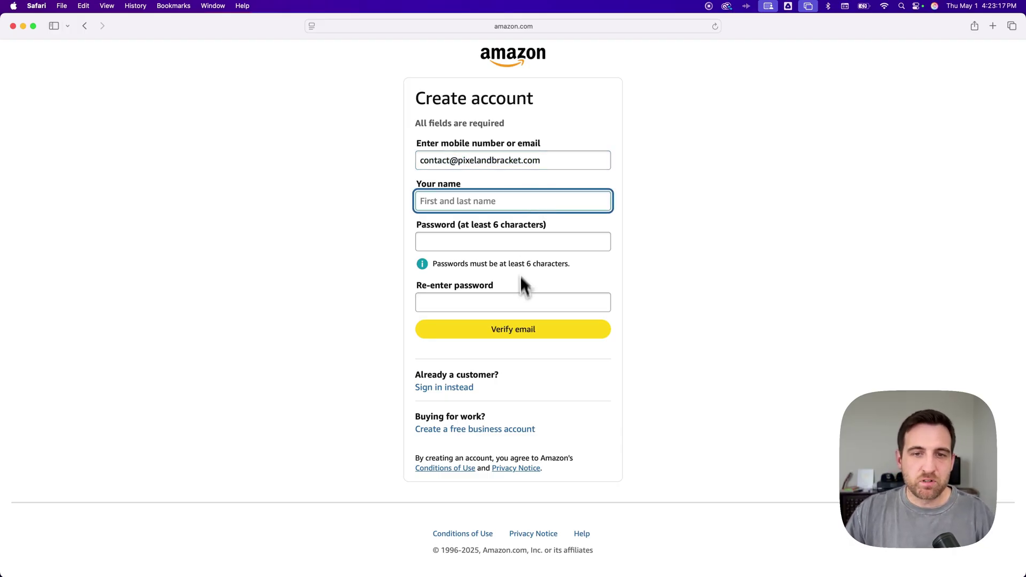
{"action": "left_click", "coordinate": [532, 324]}
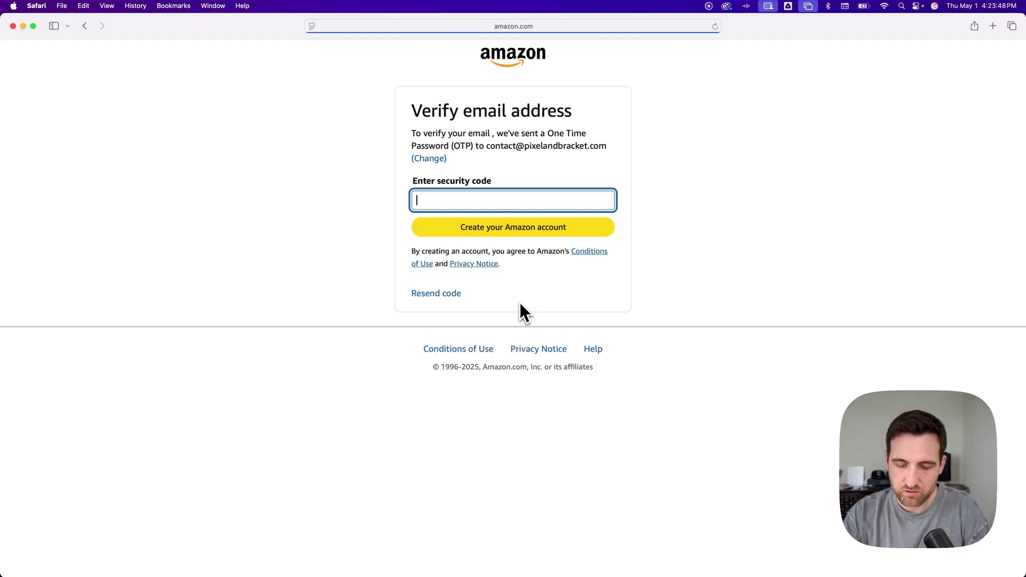
{"action": "left_click", "coordinate": [500, 199]}
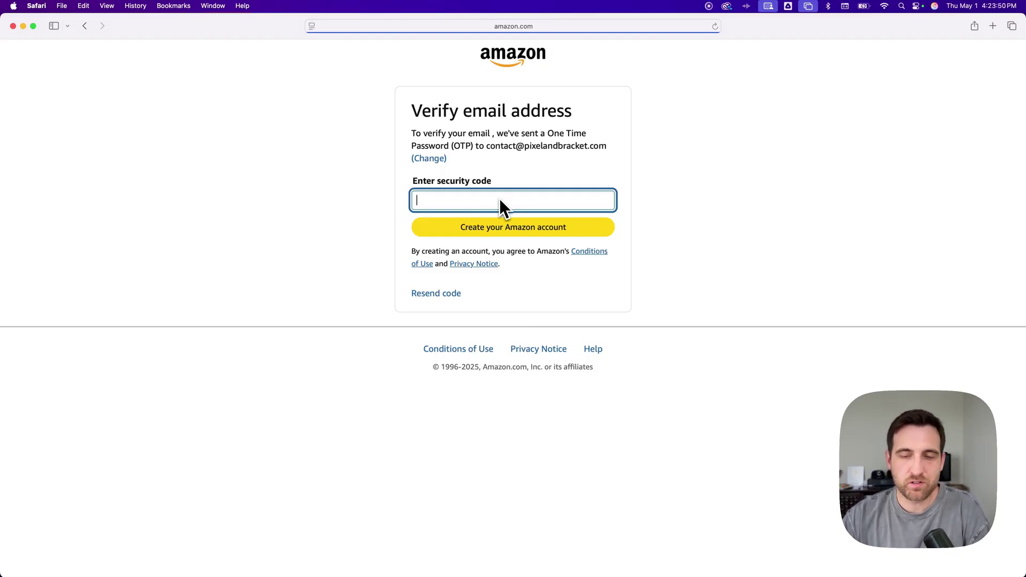
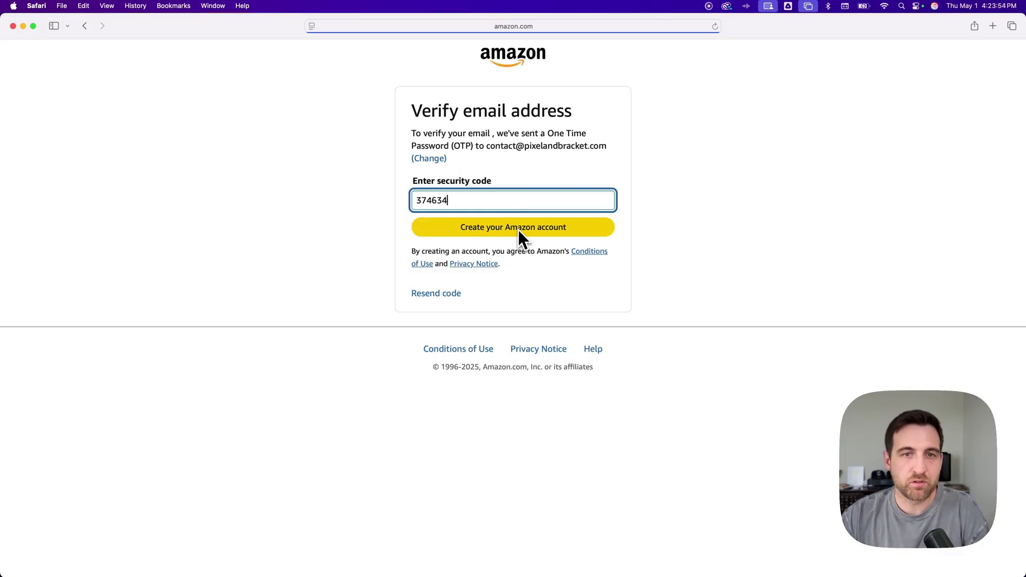
{"action": "left_click", "coordinate": [525, 231]}
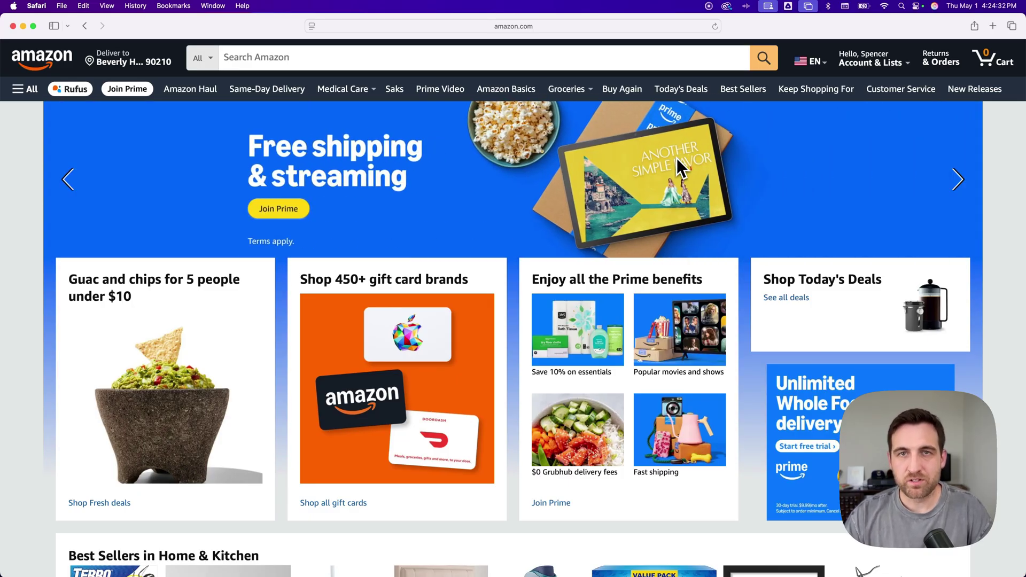
{"action": "mouse_move", "coordinate": [871, 57]}
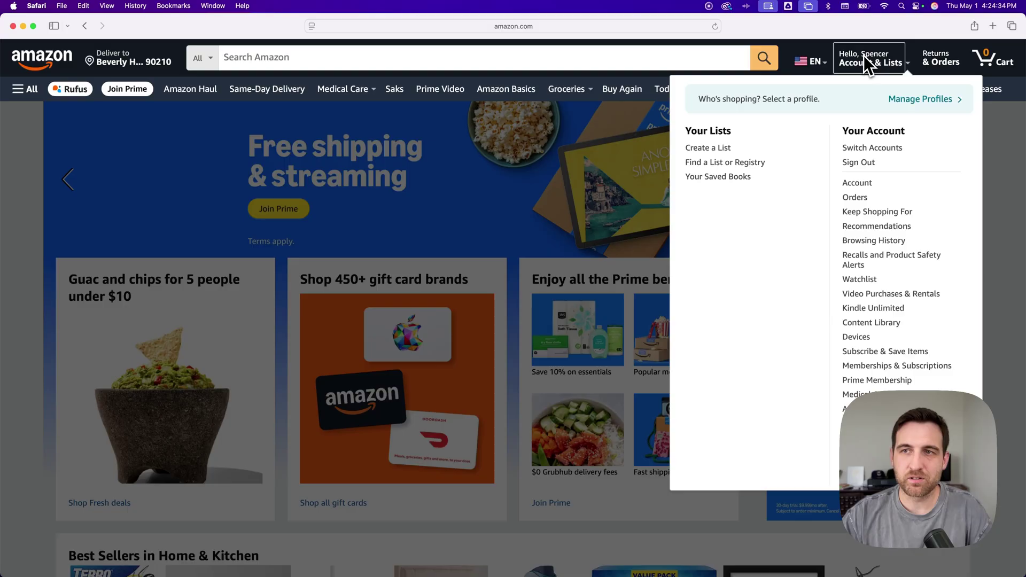
{"action": "left_click", "coordinate": [866, 189]}
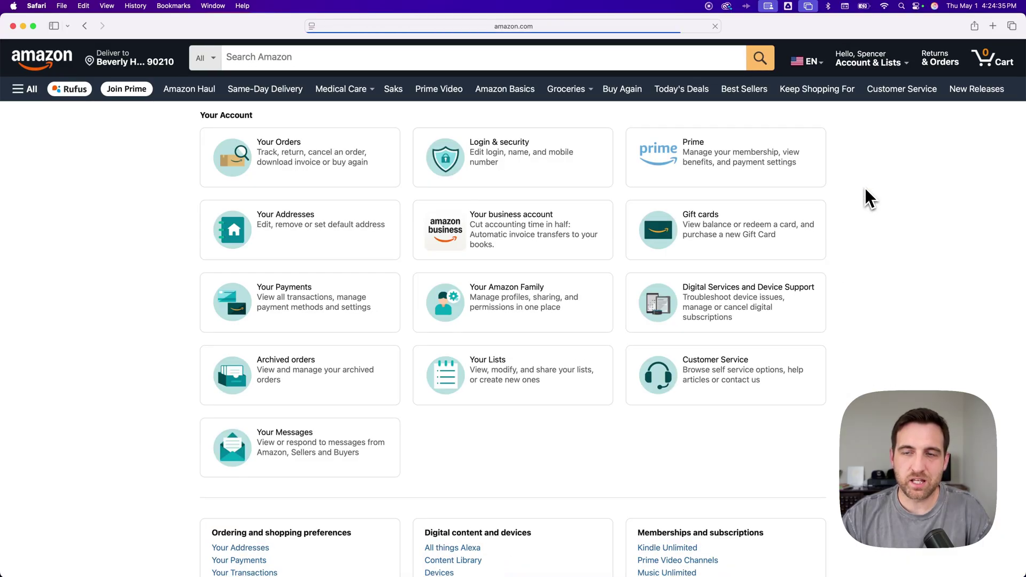